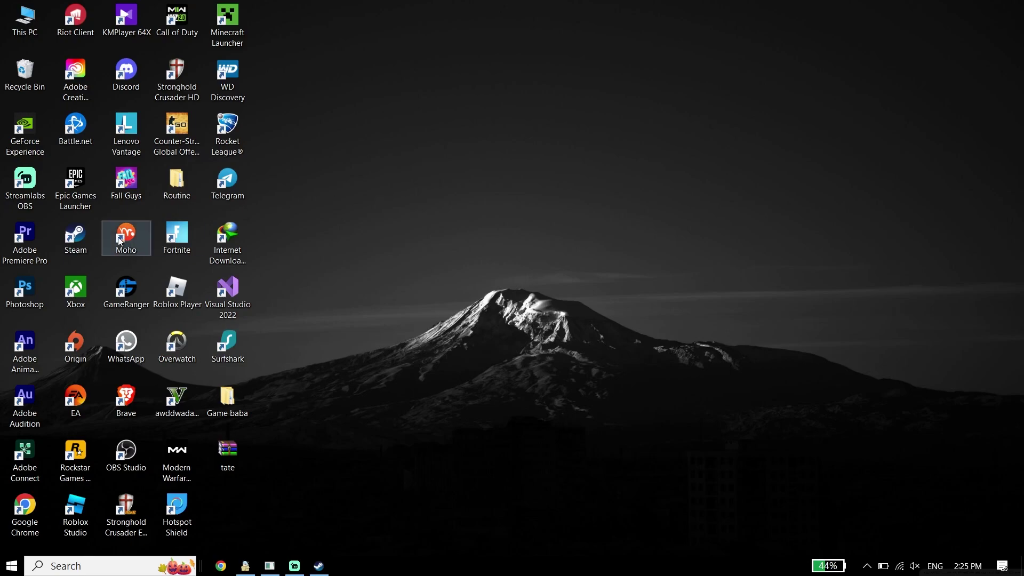
Launch Epic Games Launcher and browse the game library to find Fall Guys
{"action": "left_click", "coordinate": [73, 185]}
{"action": "double_click", "coordinate": [73, 186]}
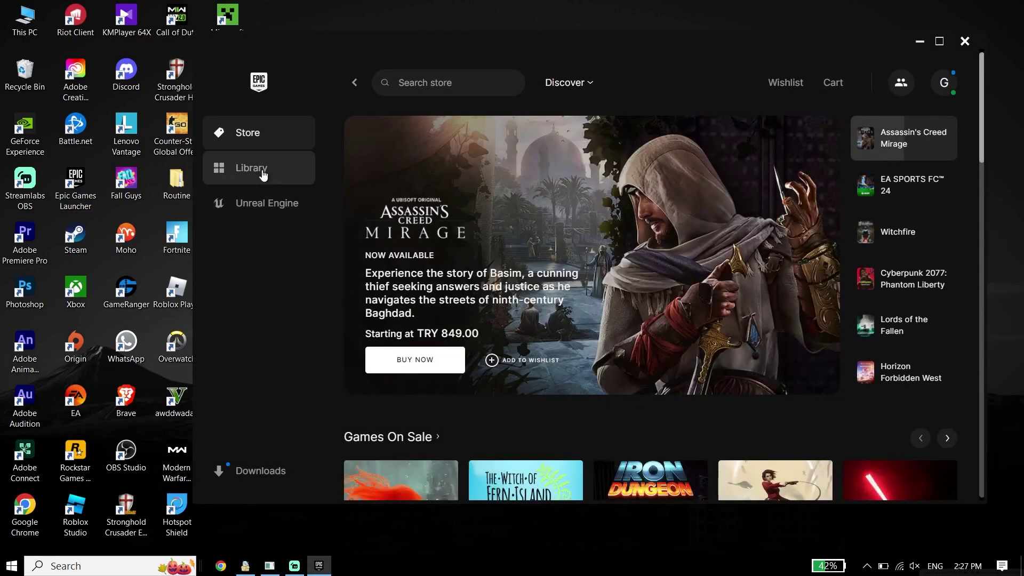
{"action": "left_click", "coordinate": [248, 168]}
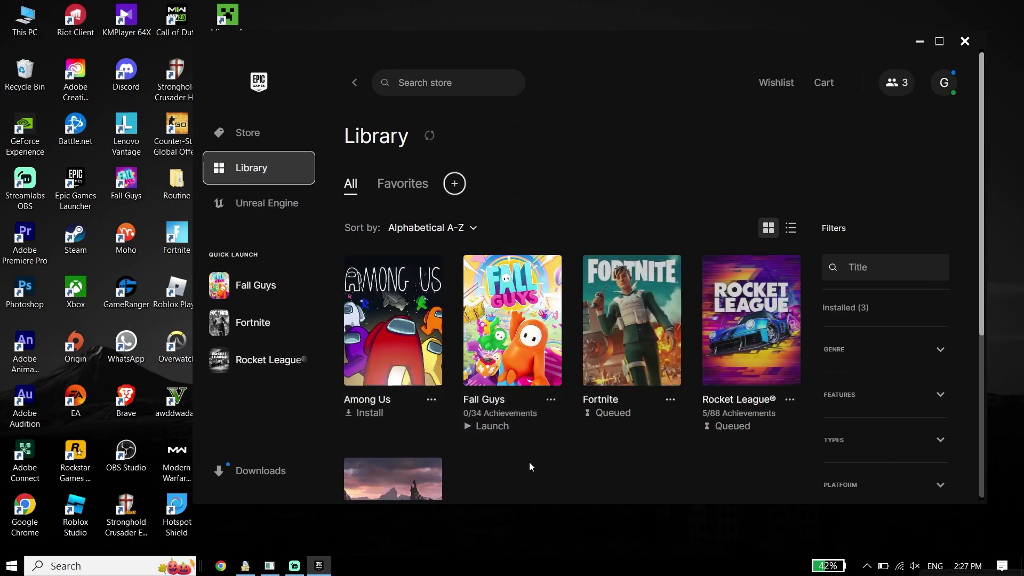
{"action": "scroll", "coordinate": [529, 462], "scroll_direction": "down", "scroll_amount": 2}
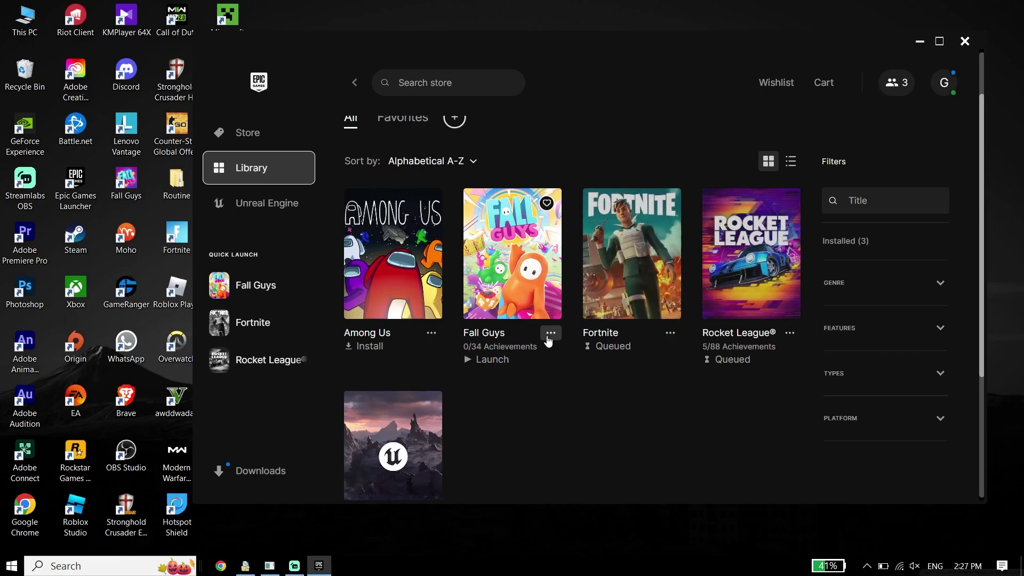
{"action": "scroll", "coordinate": [520, 421], "scroll_direction": "down", "scroll_amount": 1}
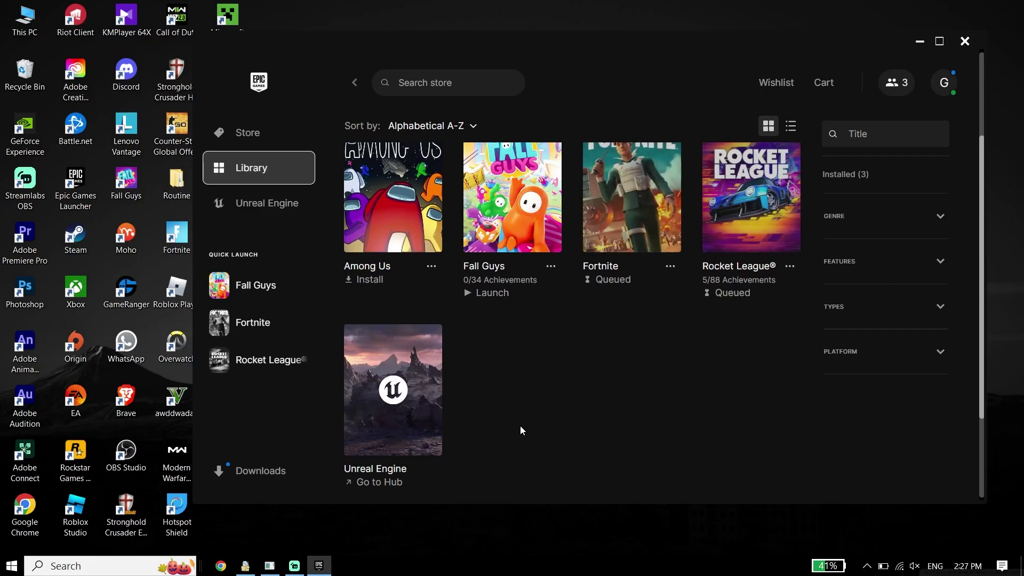
{"action": "scroll", "coordinate": [507, 373], "scroll_direction": "up", "scroll_amount": 1}
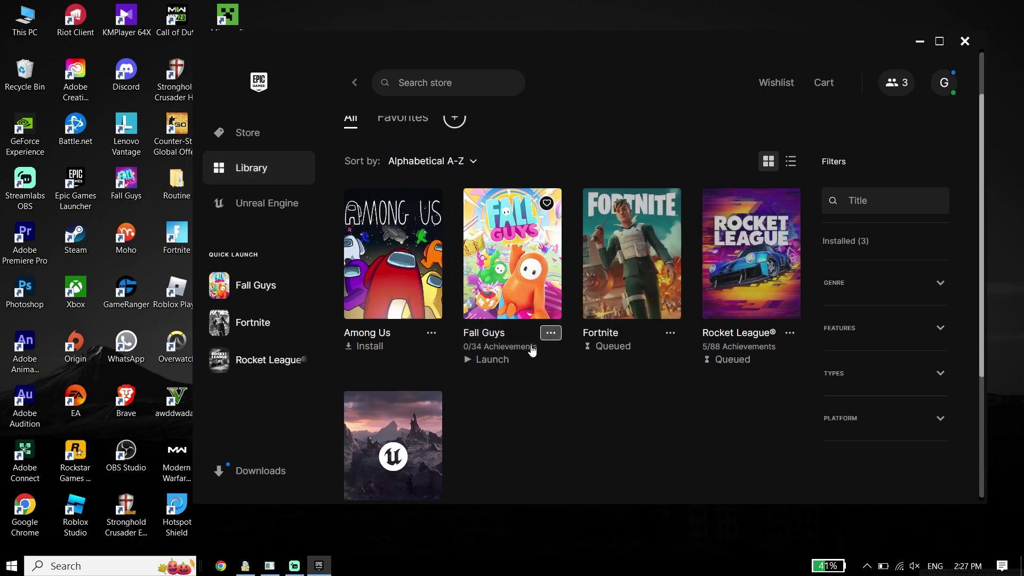
Start verifying the Fall Guys files from its Manage dialog, then close the launcher
{"action": "left_click", "coordinate": [550, 333]}
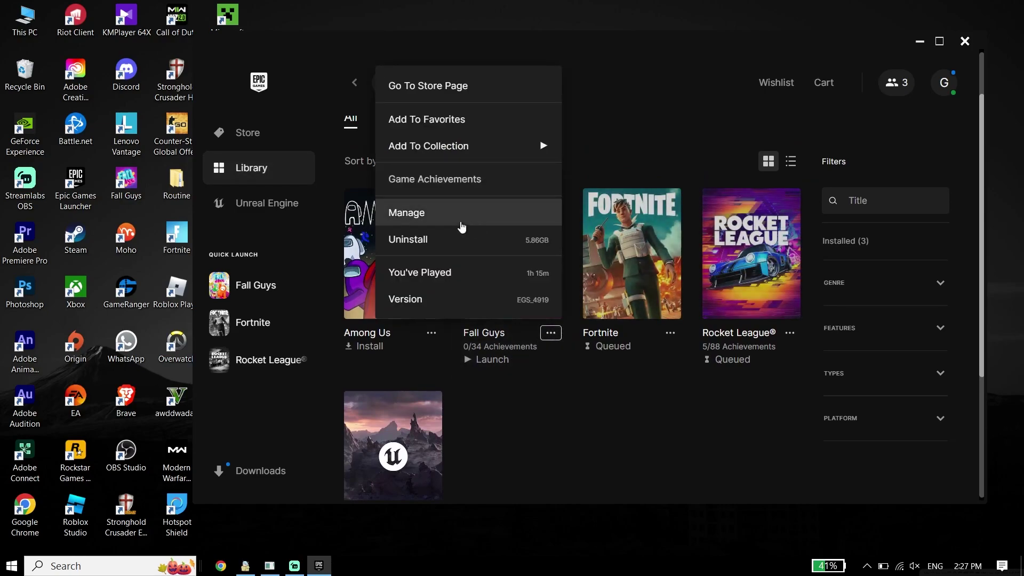
{"action": "left_click", "coordinate": [460, 223]}
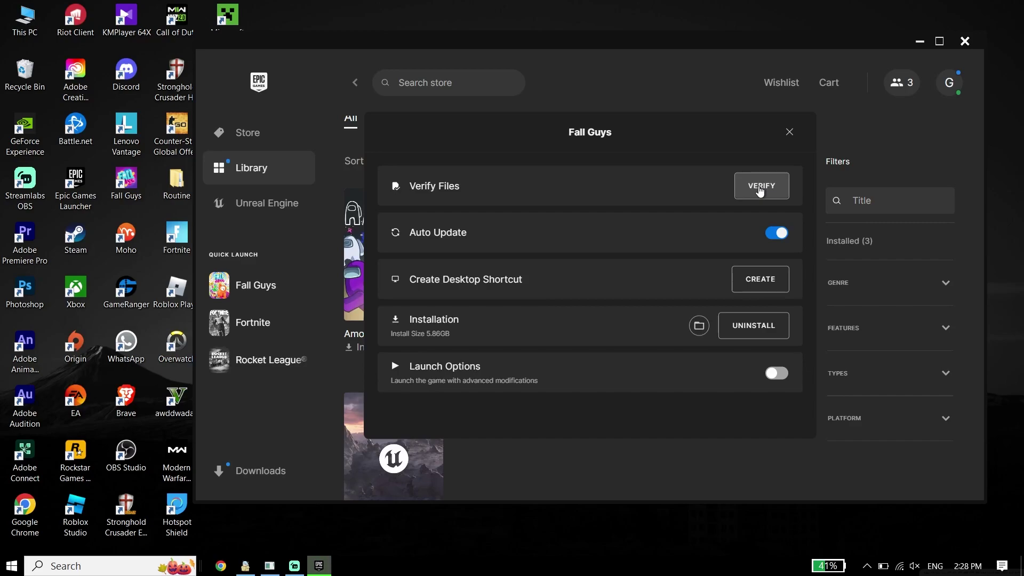
{"action": "left_click", "coordinate": [791, 134]}
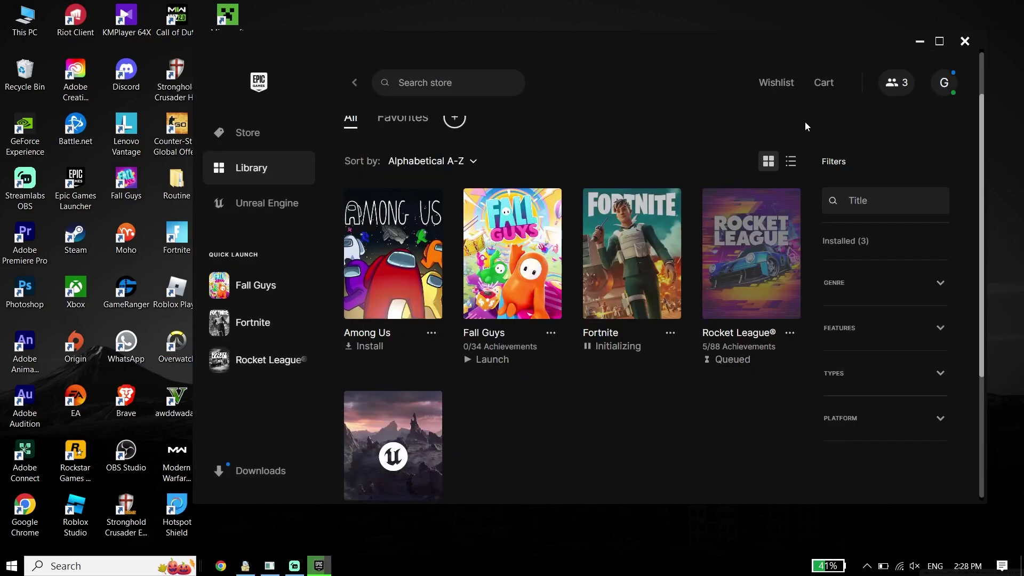
{"action": "left_click", "coordinate": [965, 41]}
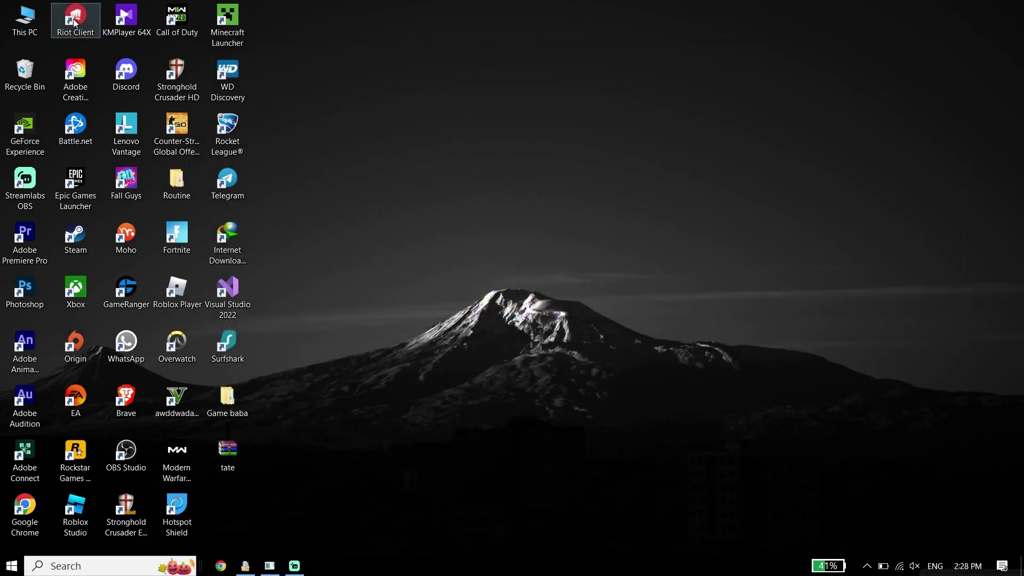
Set Performance Options visual effects to 'Adjust for best performance' via This PC Properties, then close all windows
{"action": "right_click", "coordinate": [30, 21]}
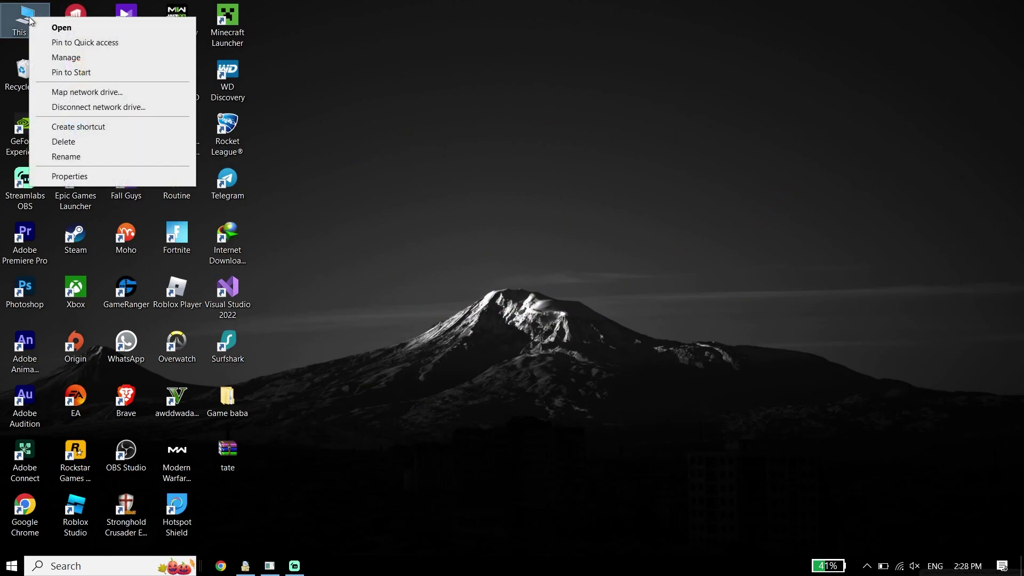
{"action": "left_click", "coordinate": [70, 176]}
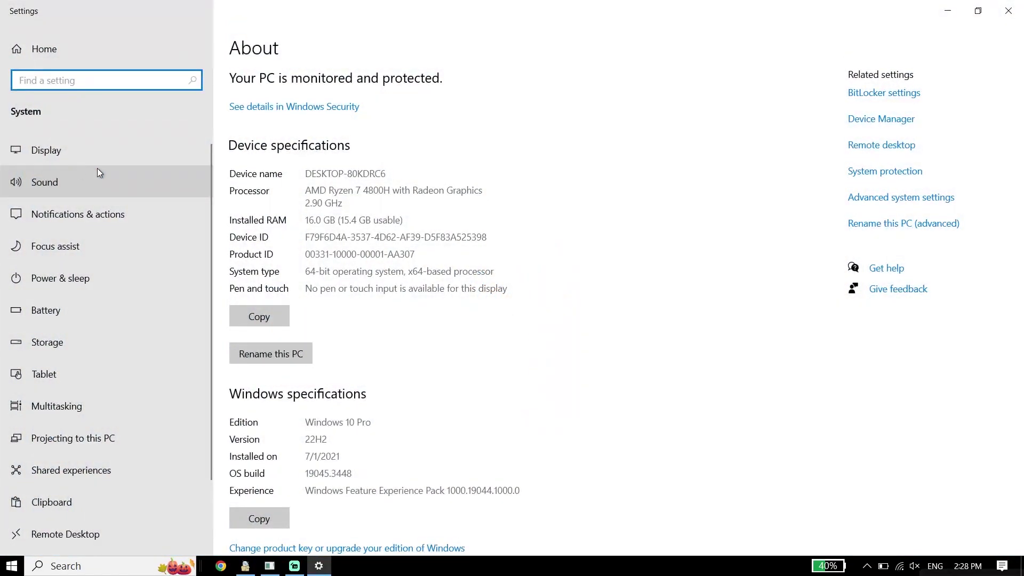
{"action": "left_click", "coordinate": [865, 198]}
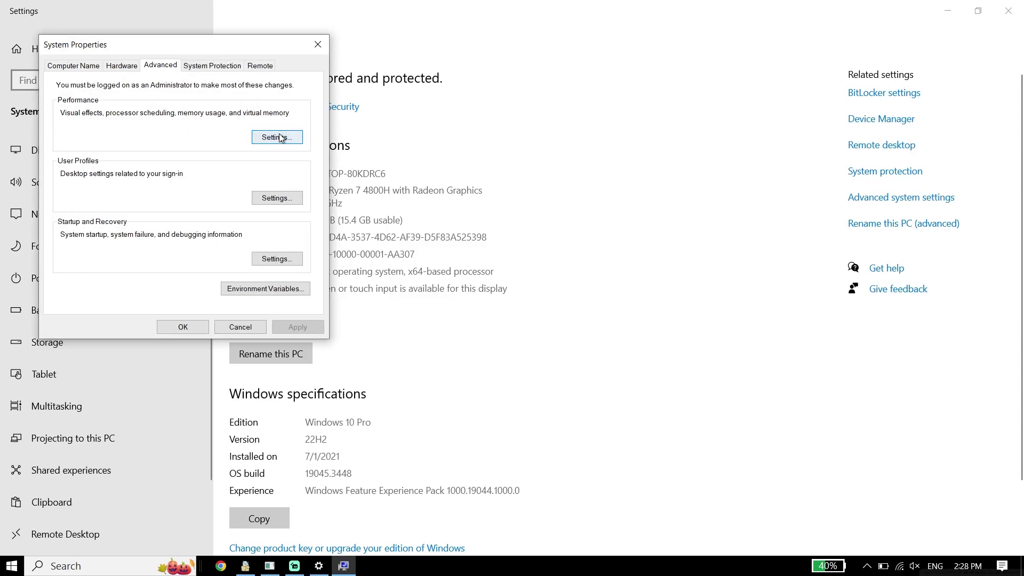
{"action": "left_click", "coordinate": [277, 137]}
{"action": "left_click_drag", "start_coordinate": [133, 98], "coordinate": [487, 102]}
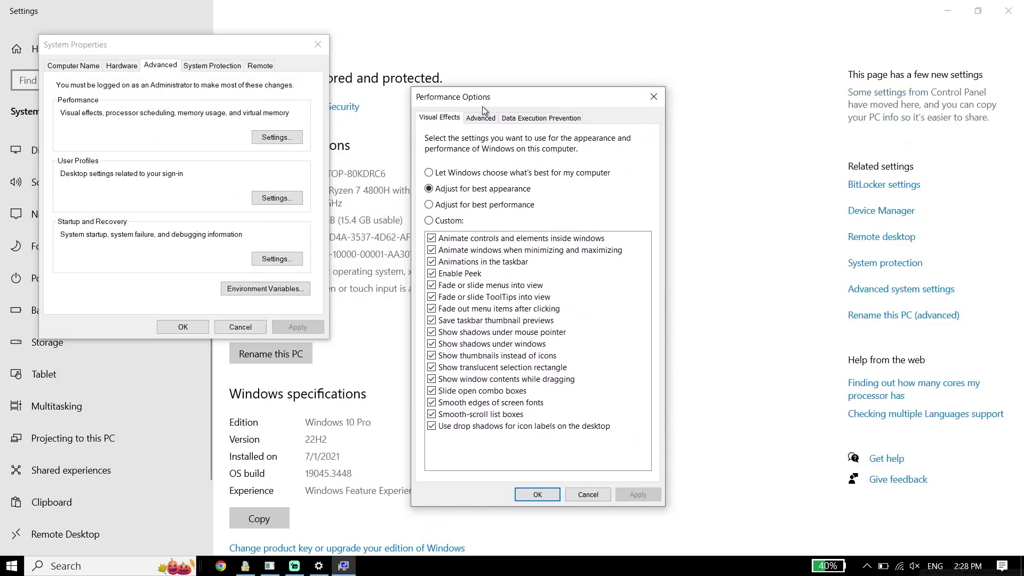
{"action": "left_click", "coordinate": [440, 206]}
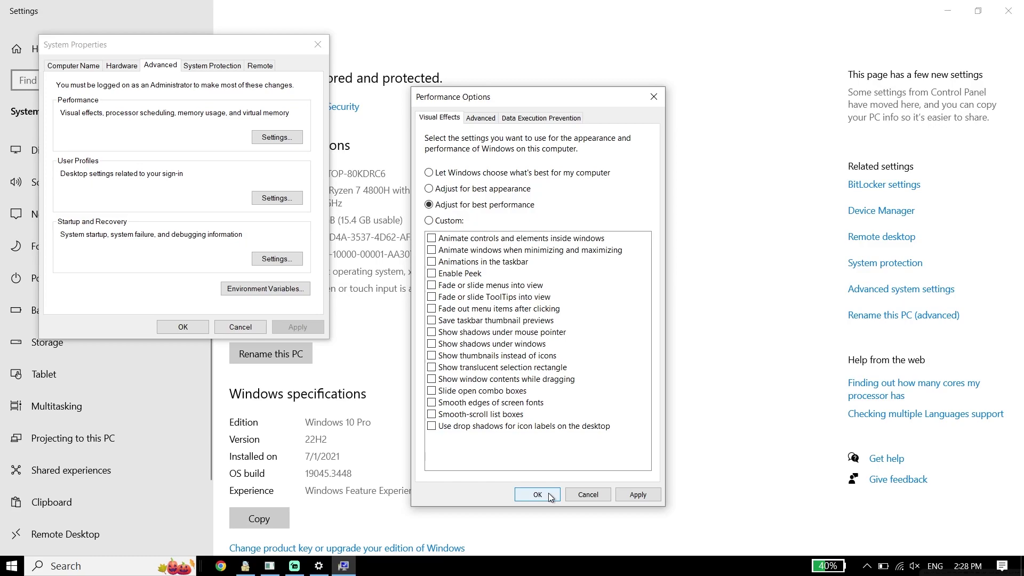
{"action": "left_click", "coordinate": [586, 496]}
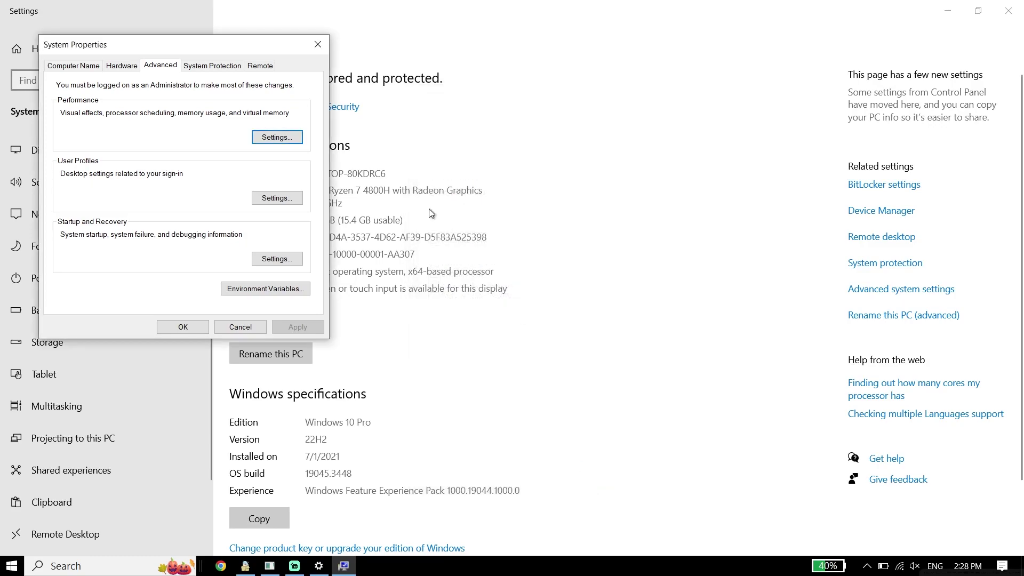
{"action": "left_click", "coordinate": [318, 45]}
{"action": "key", "text": "alt+F4"}
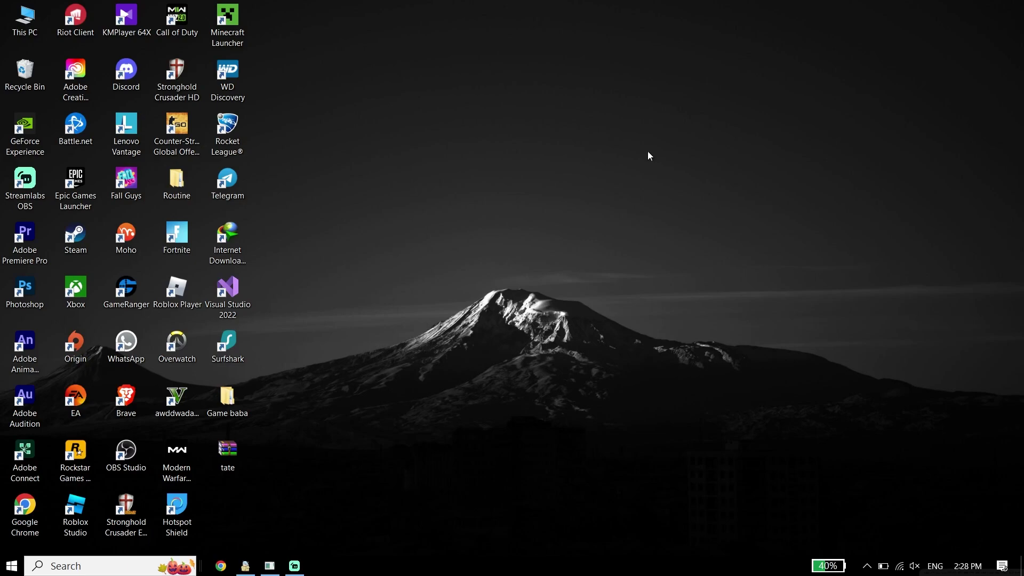
Place Google Chrome at the bottom of the first icon column and GeForce Experience in its third row
{"action": "left_click_drag", "start_coordinate": [25, 131], "coordinate": [735, 131]}
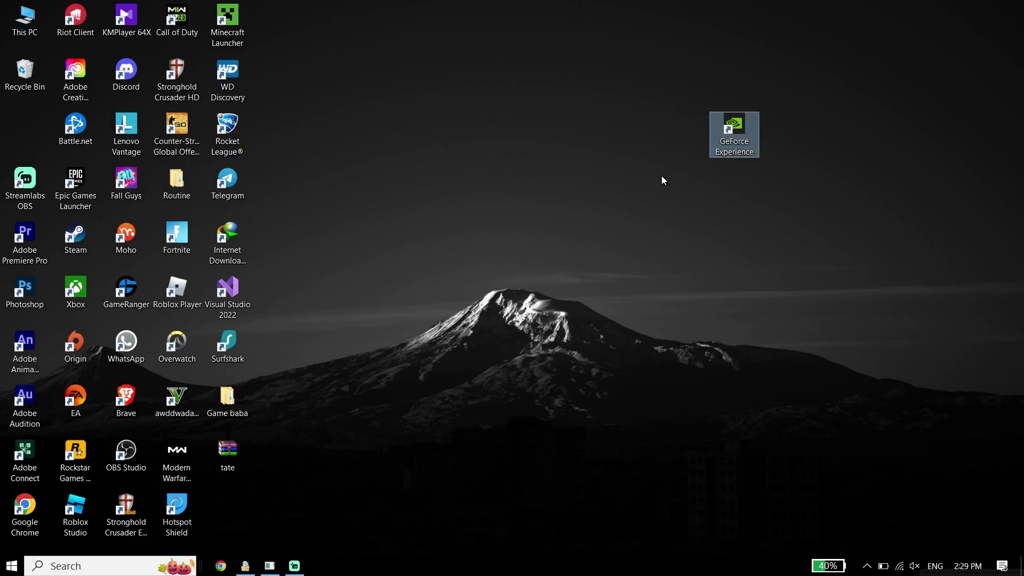
{"action": "left_click_drag", "start_coordinate": [25, 509], "coordinate": [632, 134]}
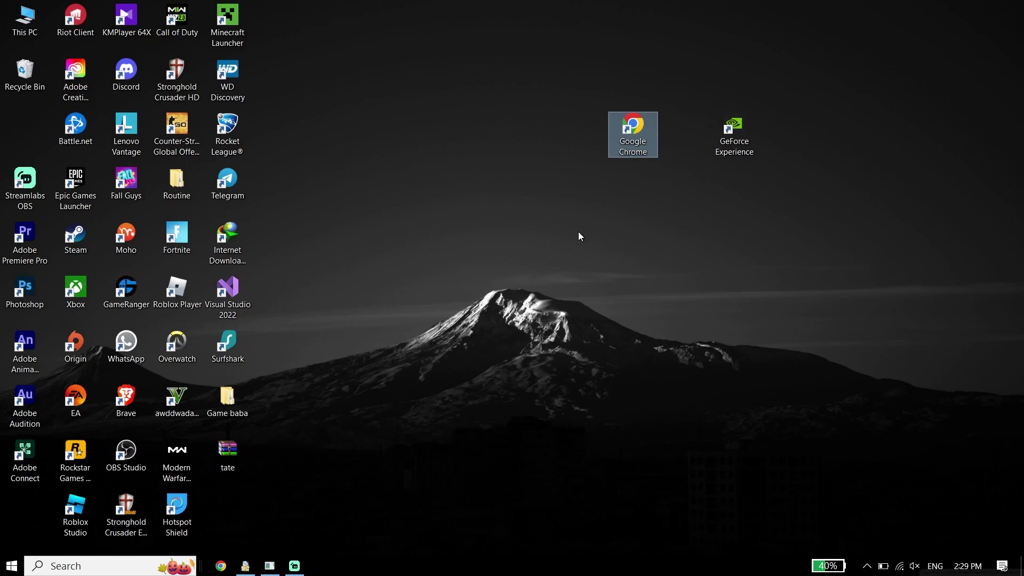
{"action": "left_click_drag", "start_coordinate": [633, 128], "coordinate": [32, 510]}
{"action": "left_click_drag", "start_coordinate": [734, 134], "coordinate": [19, 140]}
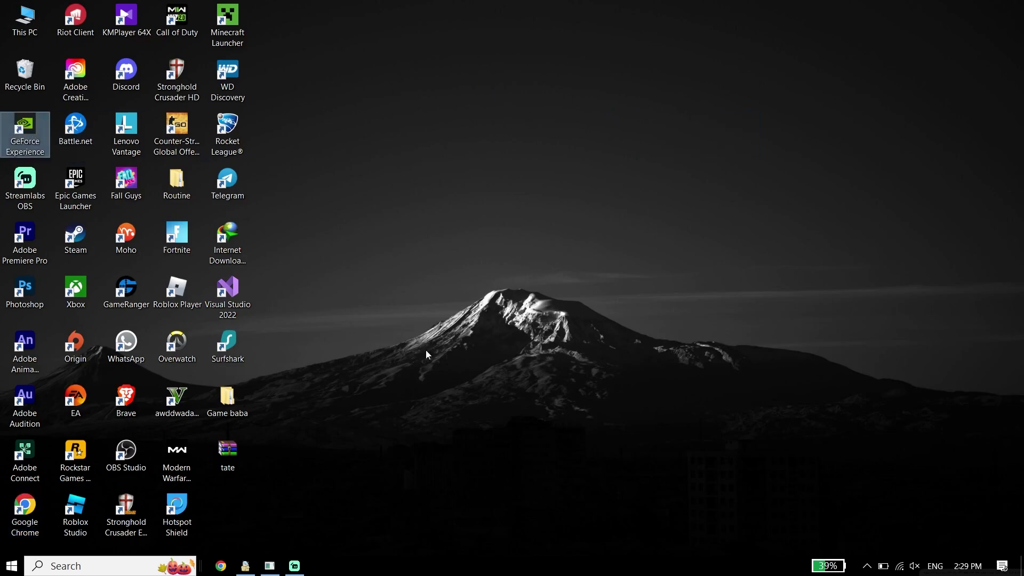
Review the two updates pending download on the Windows Update page, close Settings, and reopen search
{"action": "left_click", "coordinate": [107, 566]}
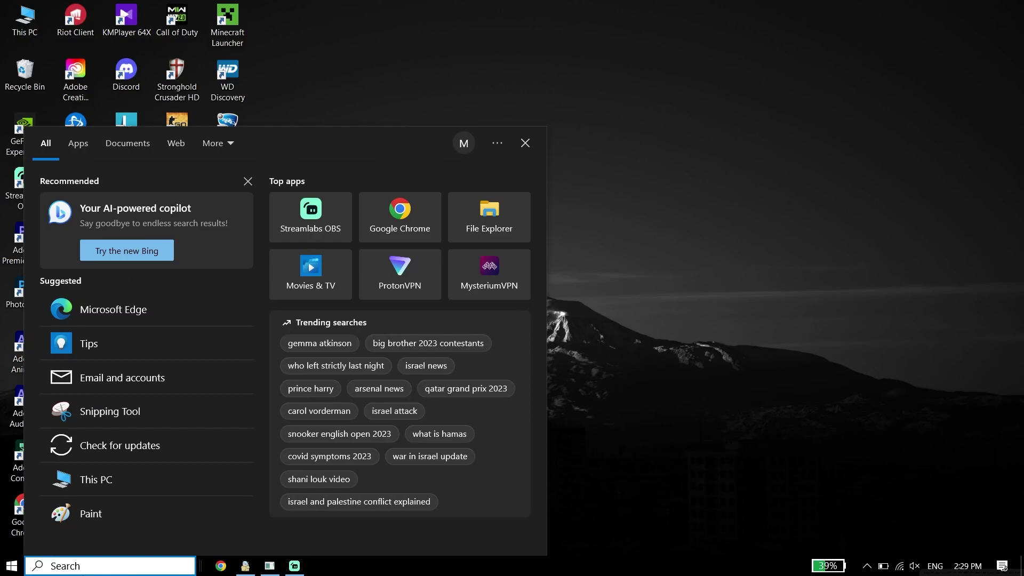
{"action": "left_click", "coordinate": [101, 445]}
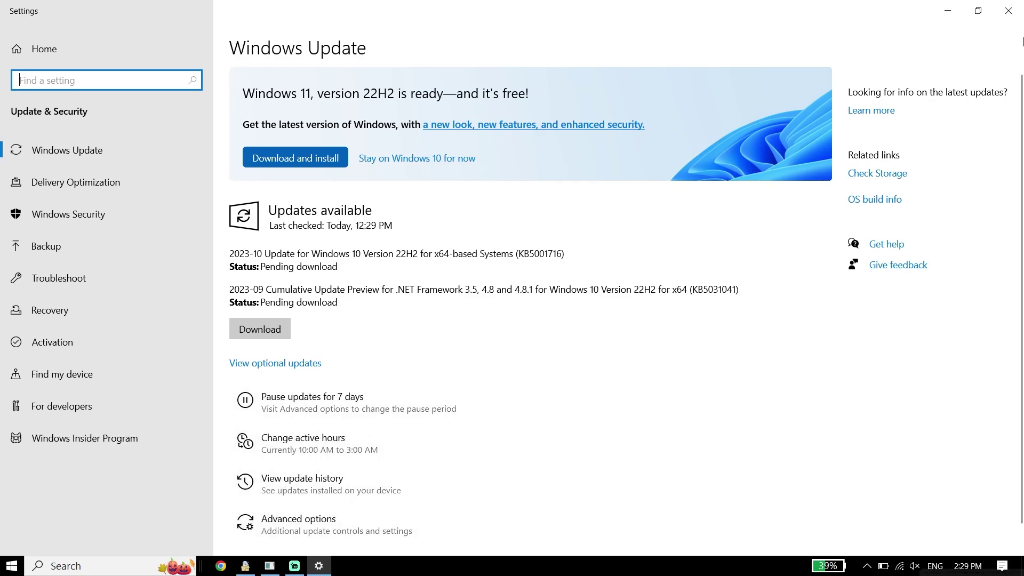
{"action": "left_click", "coordinate": [1008, 10]}
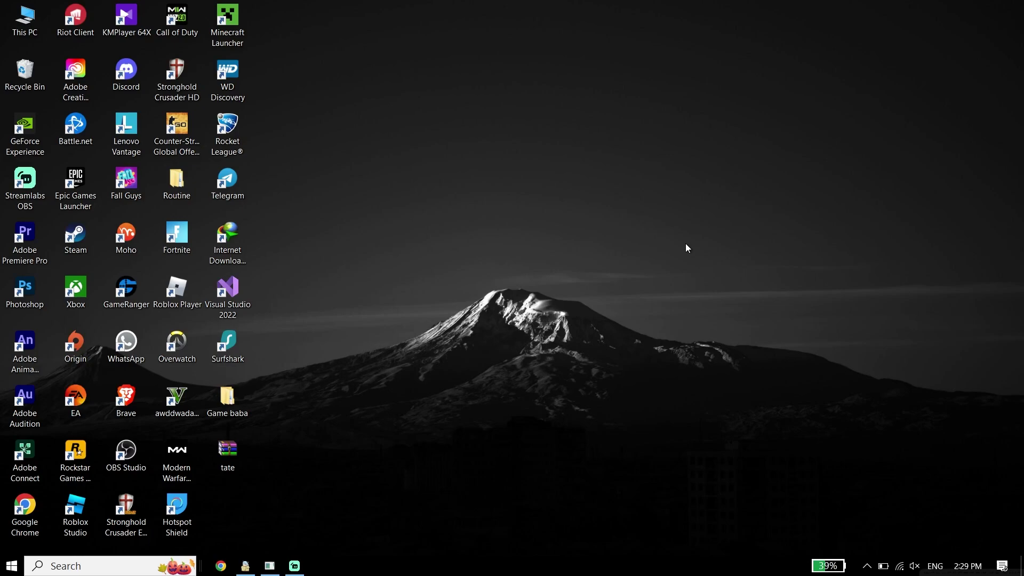
{"action": "left_click", "coordinate": [118, 566]}
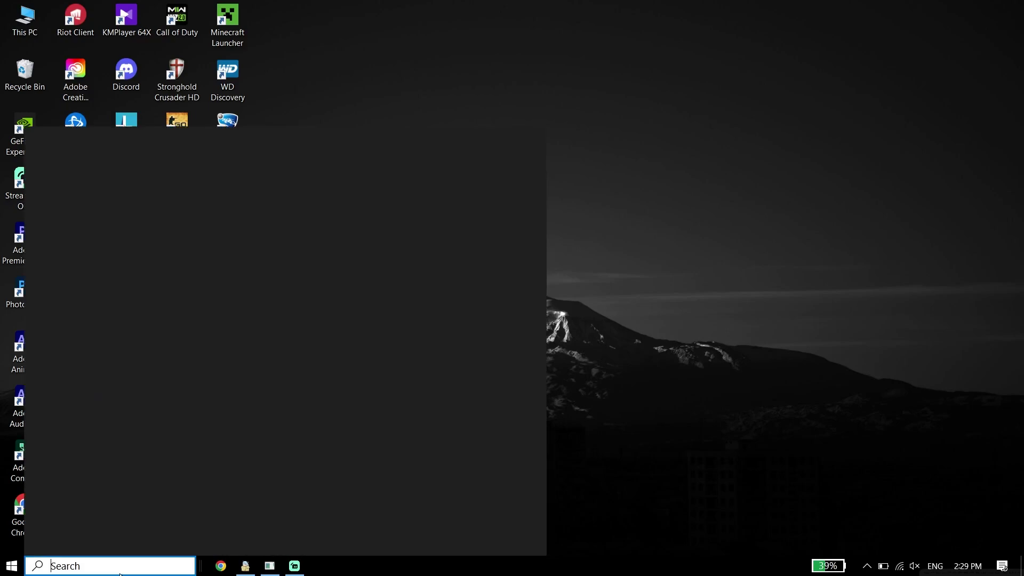
Search 'win' to open Windows Defender Firewall and view its list of allowed apps
{"action": "type", "text": "win"}
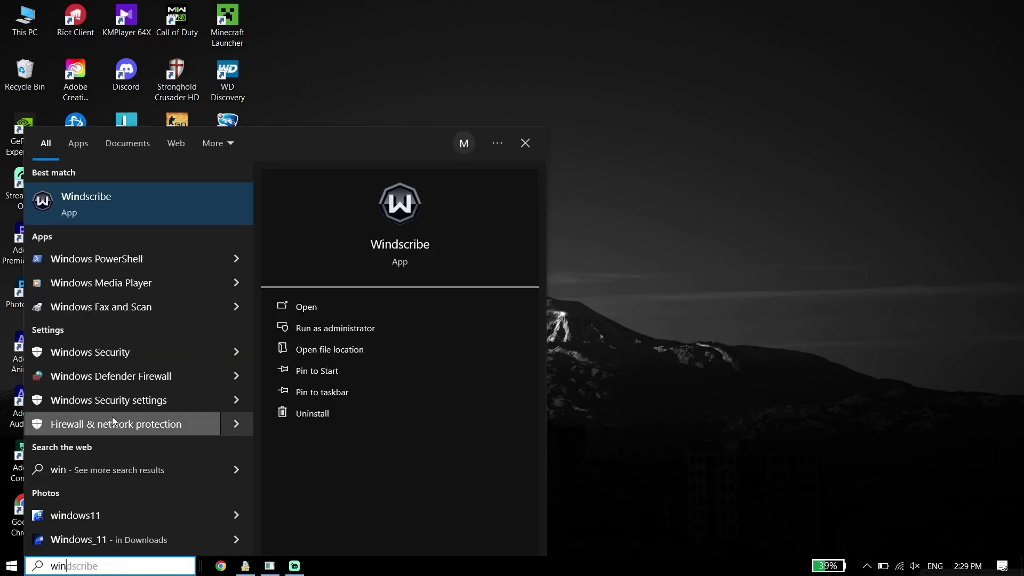
{"action": "left_click", "coordinate": [136, 375]}
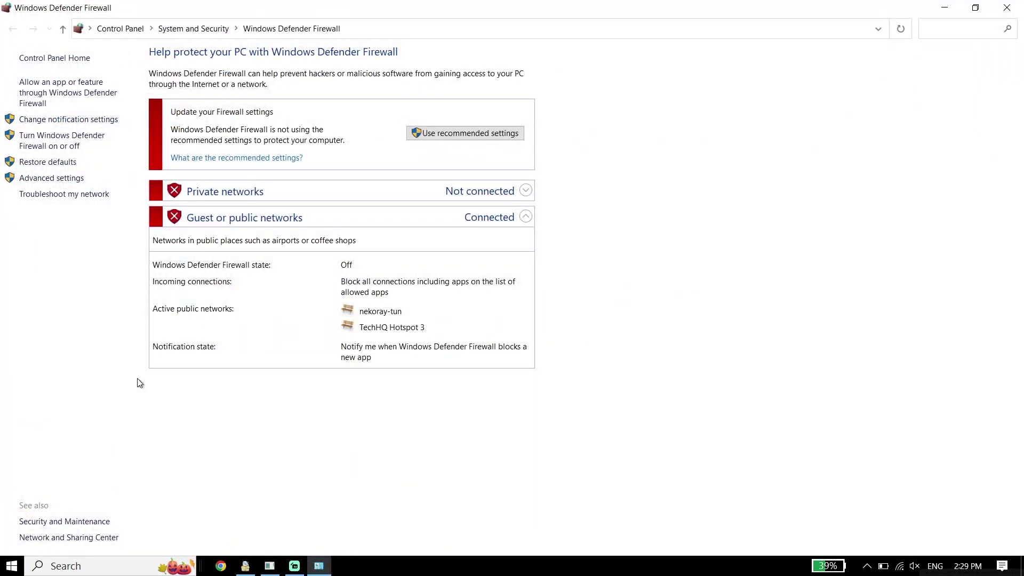
{"action": "left_click", "coordinate": [32, 94]}
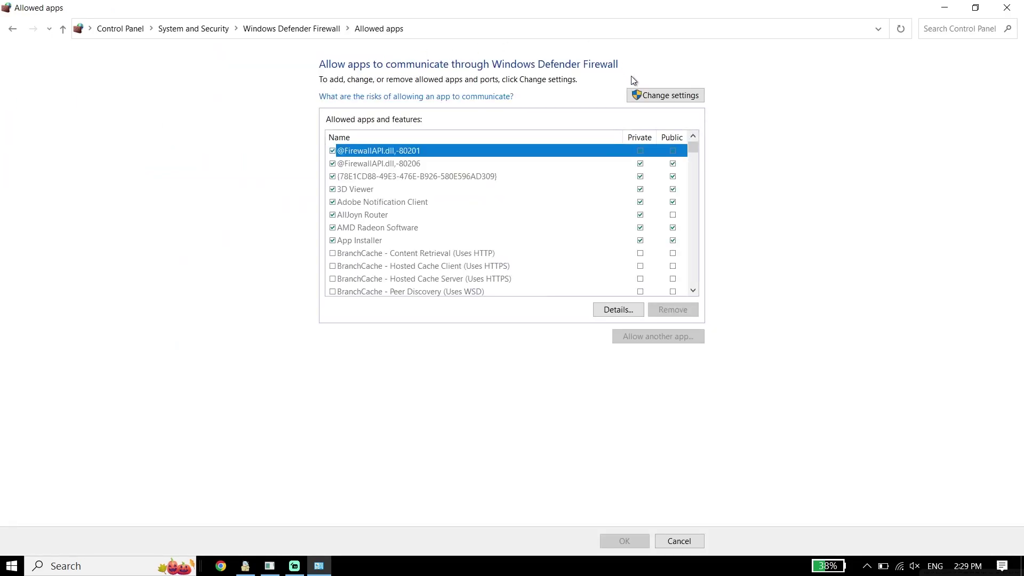
Unlock the allowed apps list and begin adding another app, then cancel and return to the overview
{"action": "left_click", "coordinate": [659, 97]}
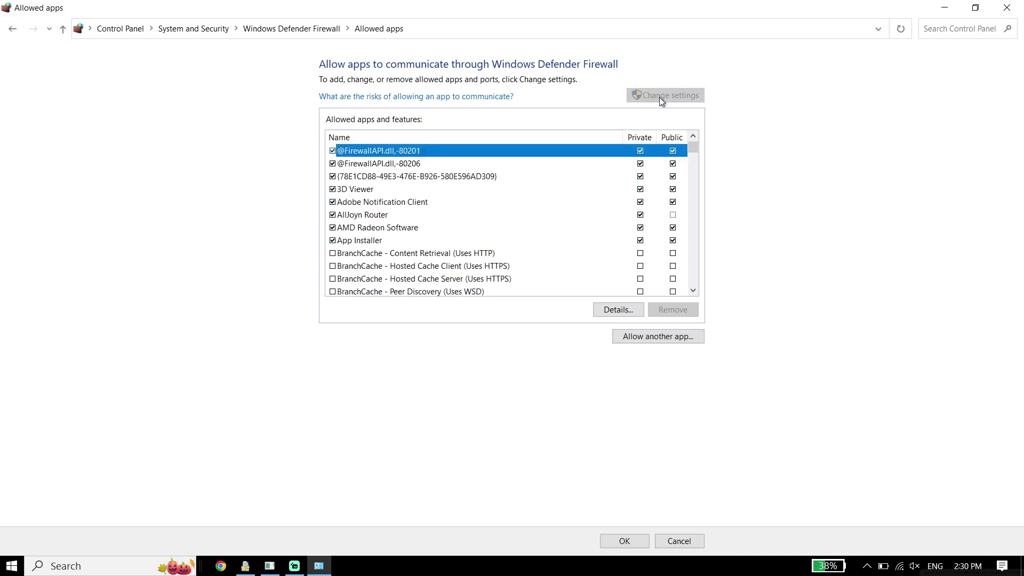
{"action": "left_click", "coordinate": [654, 340]}
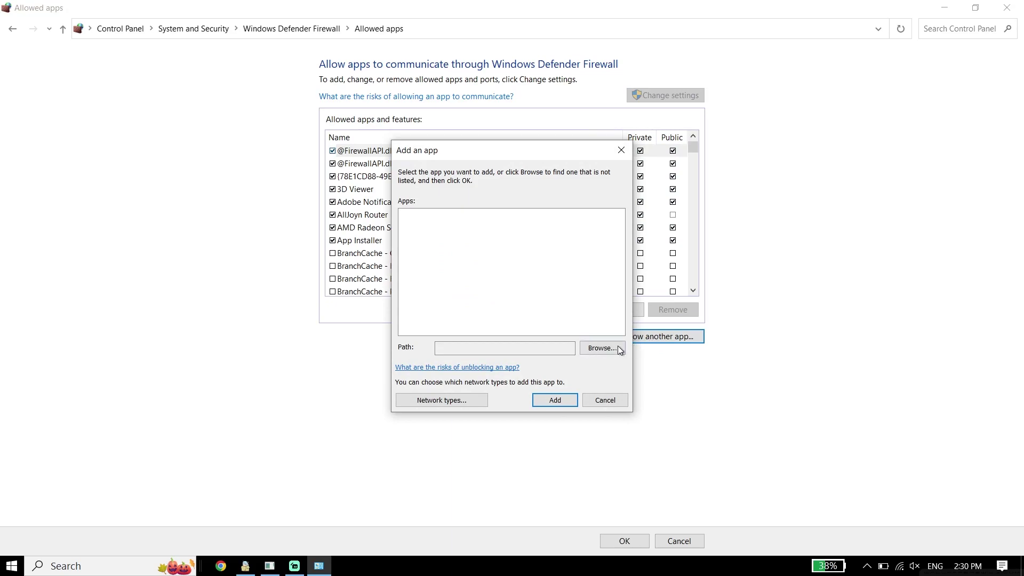
{"action": "left_click", "coordinate": [617, 349]}
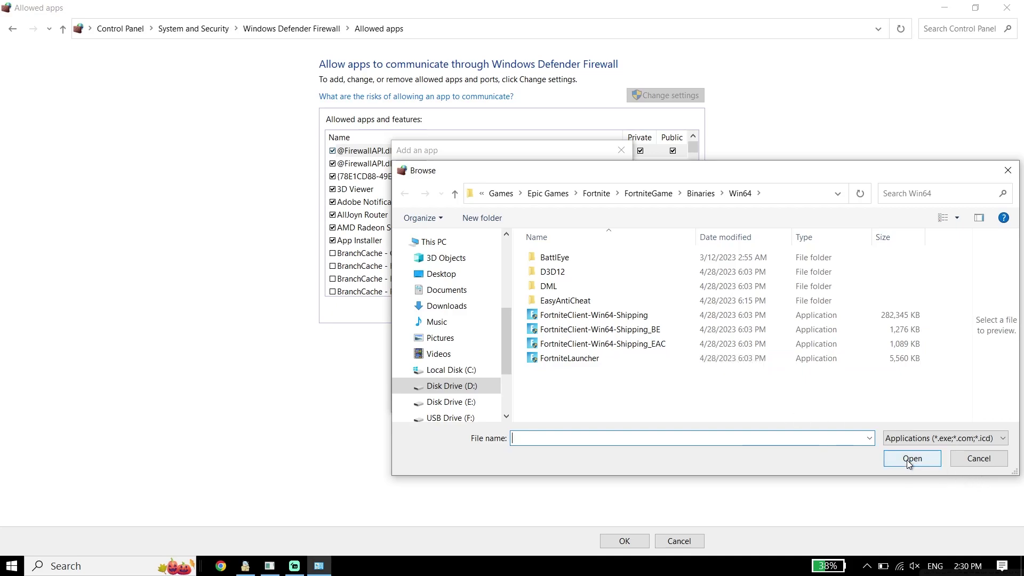
{"action": "left_click", "coordinate": [977, 458]}
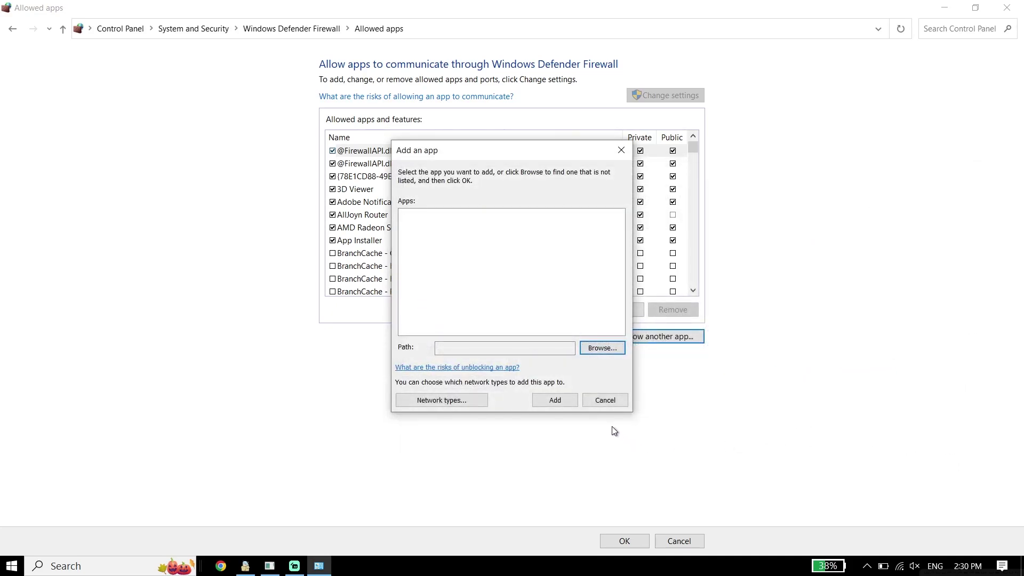
{"action": "left_click", "coordinate": [608, 401]}
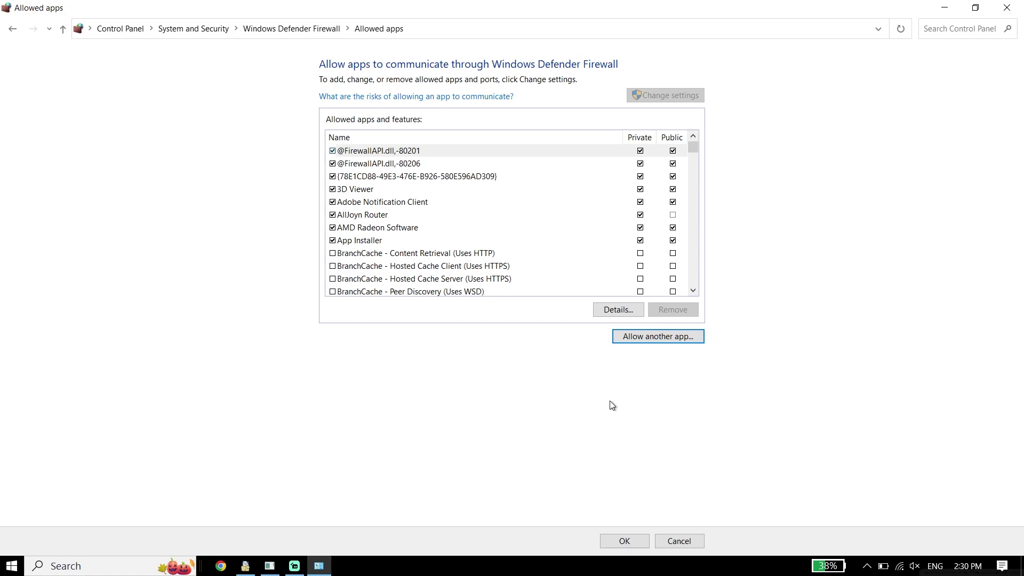
{"action": "left_click", "coordinate": [13, 29]}
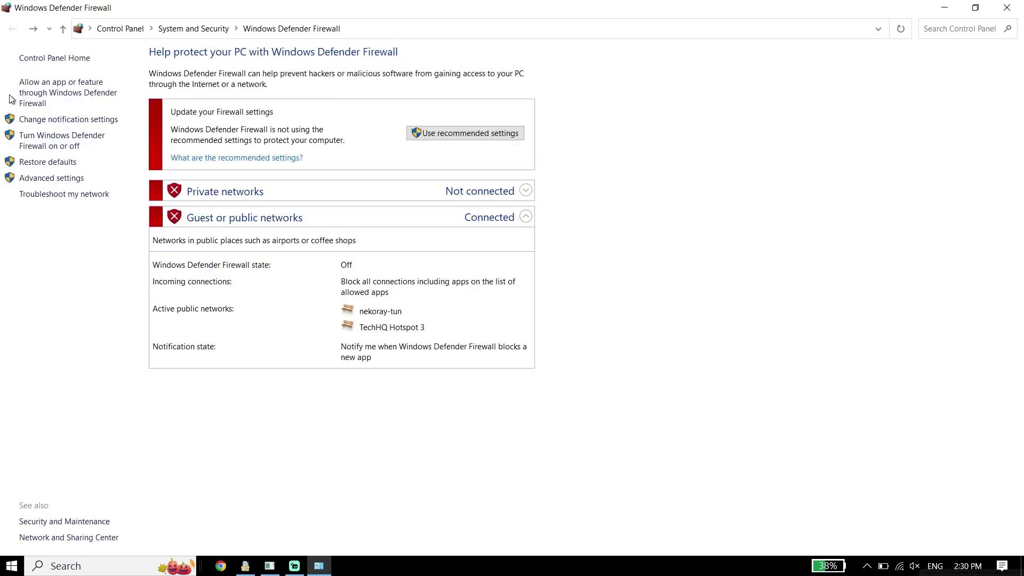
Confirm the firewall stays off for private and public networks, then close the Control Panel window
{"action": "left_click", "coordinate": [50, 139]}
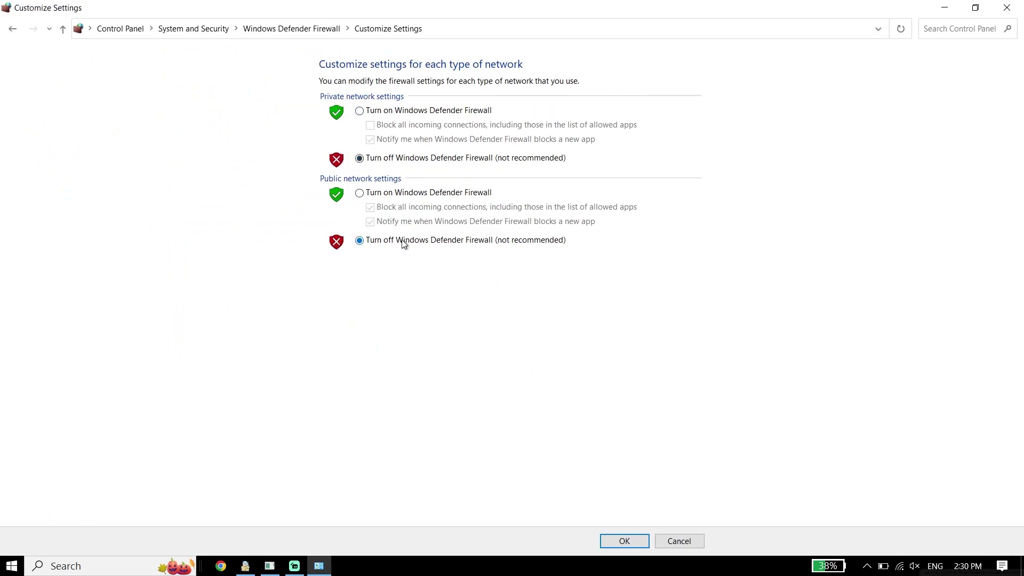
{"action": "left_click", "coordinate": [628, 546]}
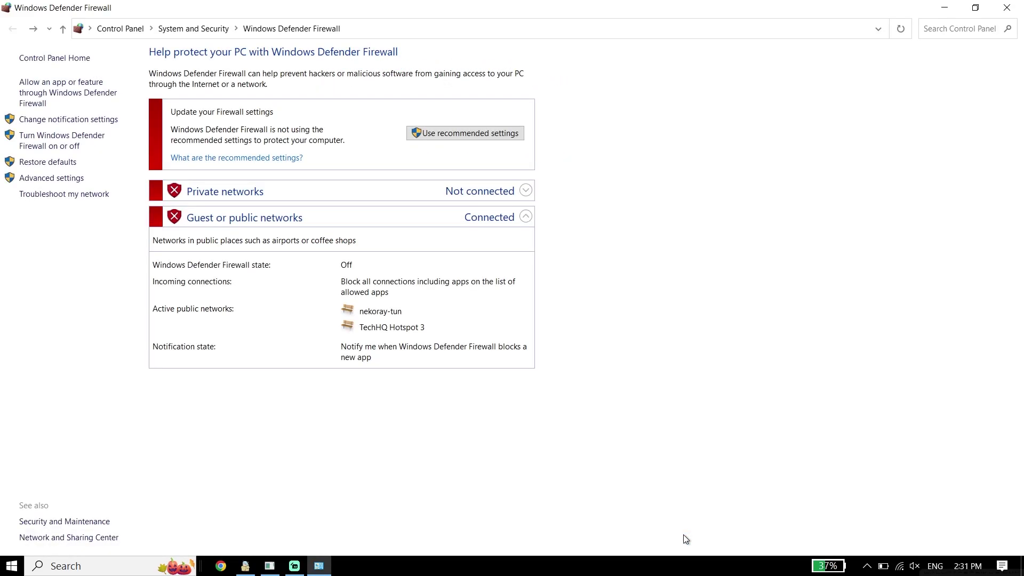
{"action": "left_click", "coordinate": [1008, 13]}
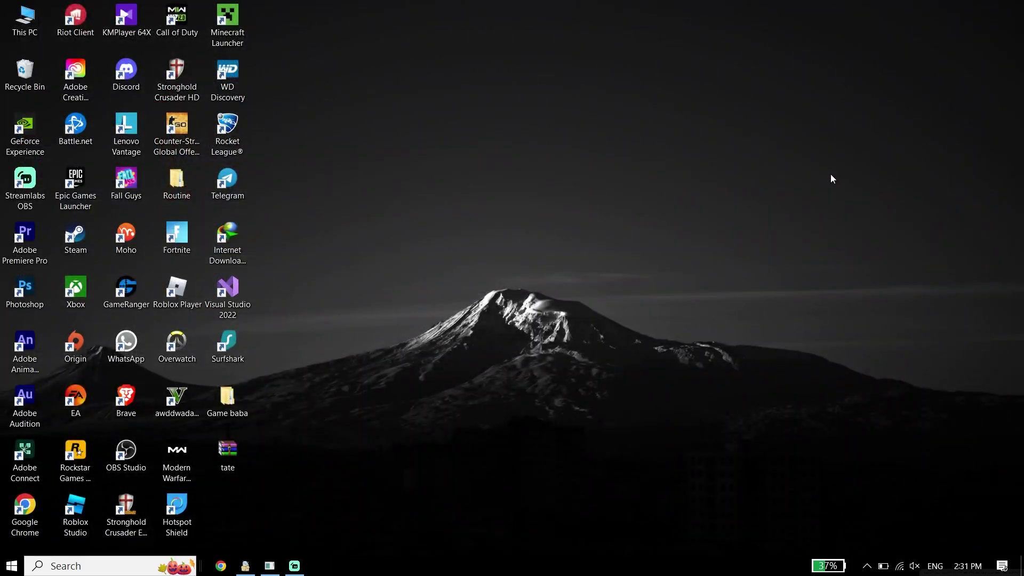